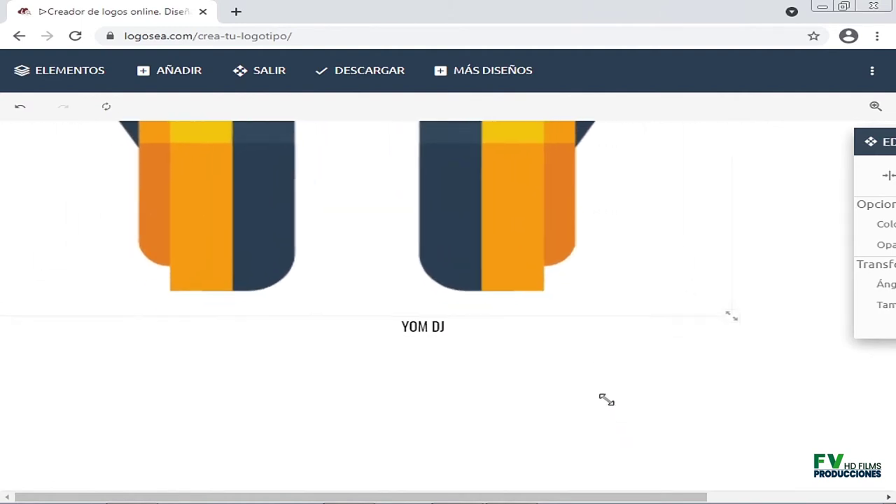
- Resize the headphones graphic and position it directly above the YOM DJ text
{"action": "left_click_drag", "start_coordinate": [442, 161], "coordinate": [484, 282]}
{"action": "left_click_drag", "start_coordinate": [598, 316], "coordinate": [418, 313]}
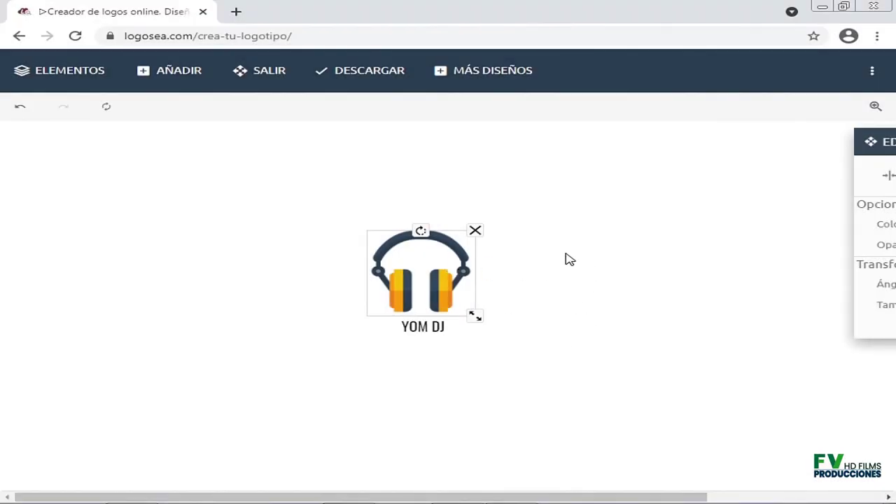
{"action": "left_click", "coordinate": [565, 258]}
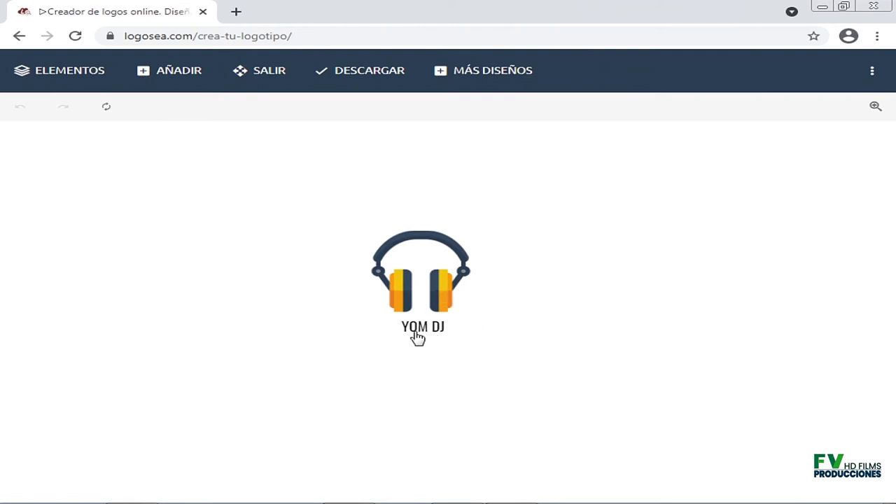
- Try flipping the headphones graphic vertically and return it to its upright orientation
{"action": "left_click", "coordinate": [427, 281]}
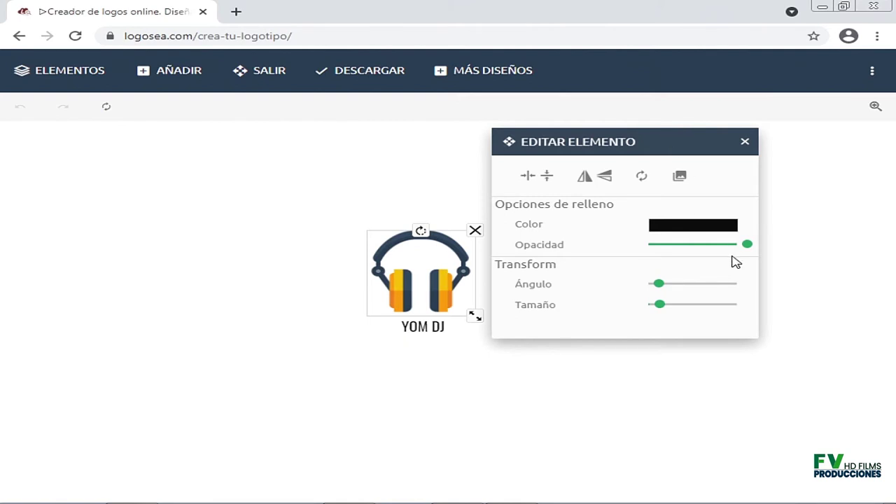
{"action": "left_click", "coordinate": [606, 178]}
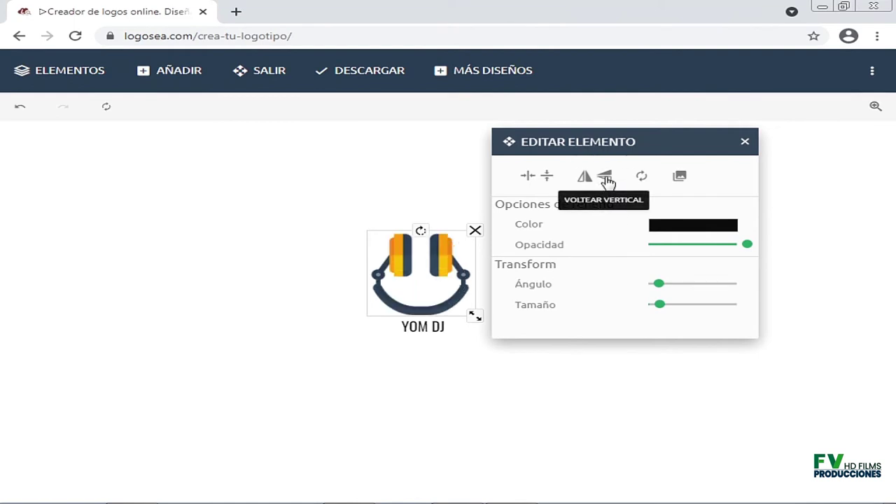
{"action": "left_click", "coordinate": [606, 179]}
{"action": "left_click", "coordinate": [606, 179]}
{"action": "left_click", "coordinate": [606, 178]}
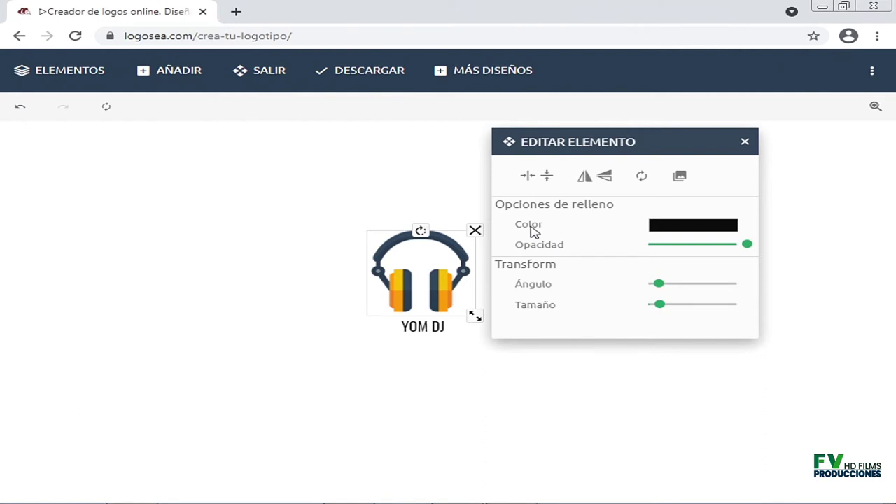
- Try out the fill colour and opacity settings on the headphones graphic
{"action": "left_click", "coordinate": [677, 229]}
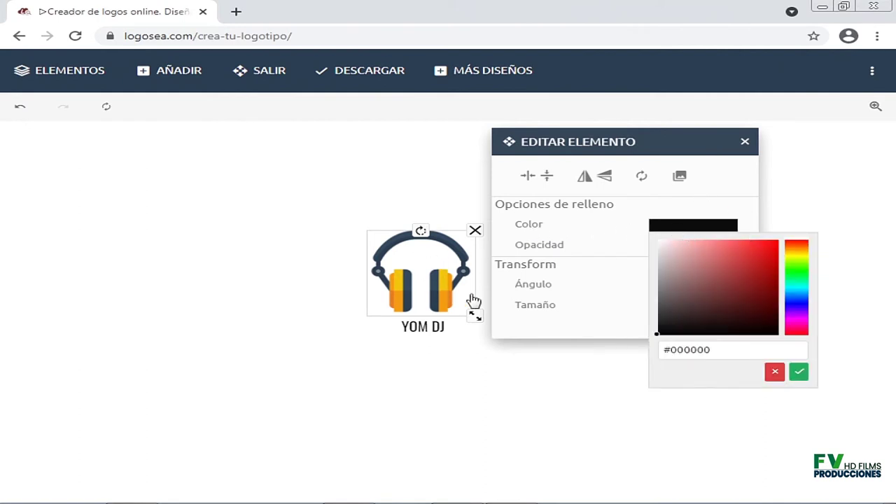
{"action": "left_click", "coordinate": [622, 257]}
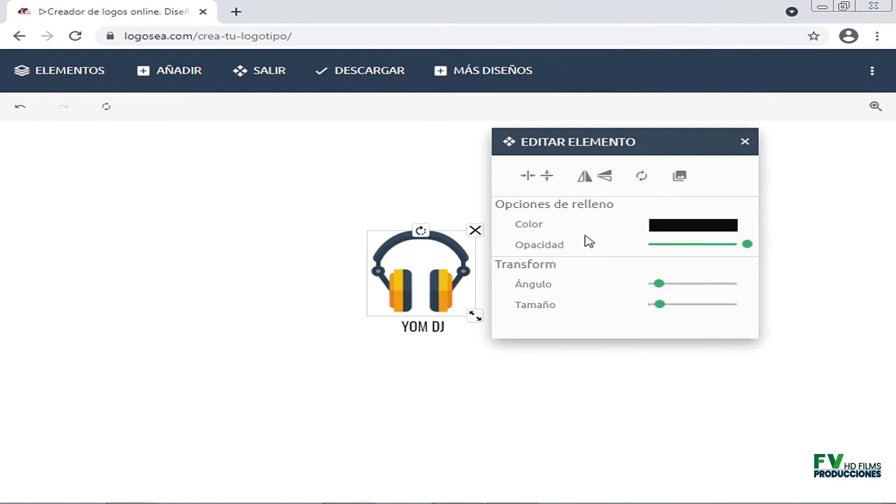
{"action": "left_click", "coordinate": [749, 248]}
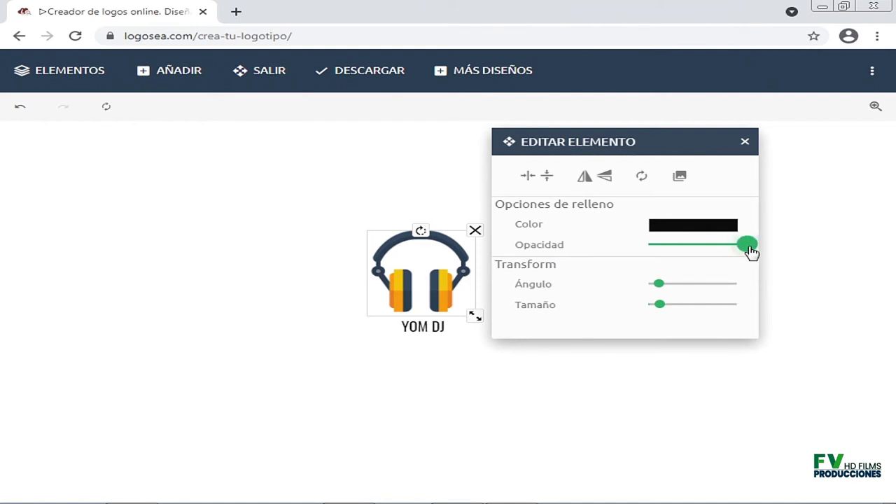
{"action": "left_click_drag", "start_coordinate": [747, 246], "coordinate": [812, 255]}
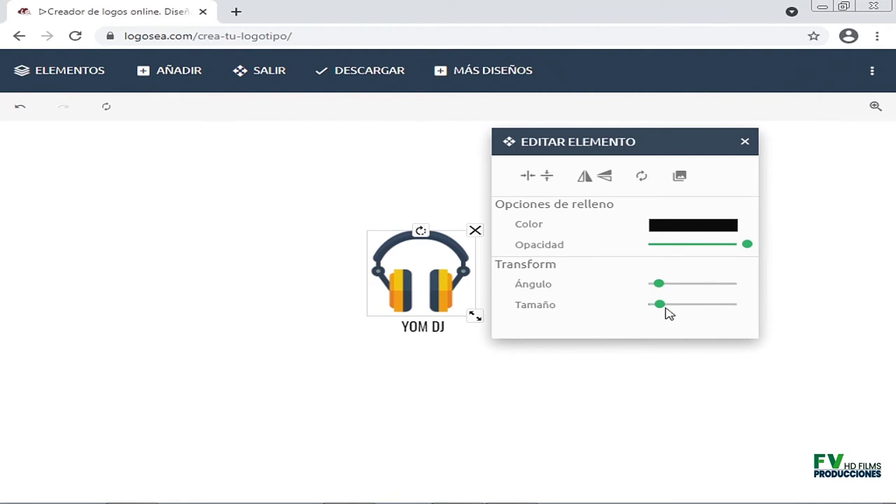
- Test the headphones' rotation angle and scale the graphic down slightly above the YOM DJ text
{"action": "left_click_drag", "start_coordinate": [663, 289], "coordinate": [663, 289]}
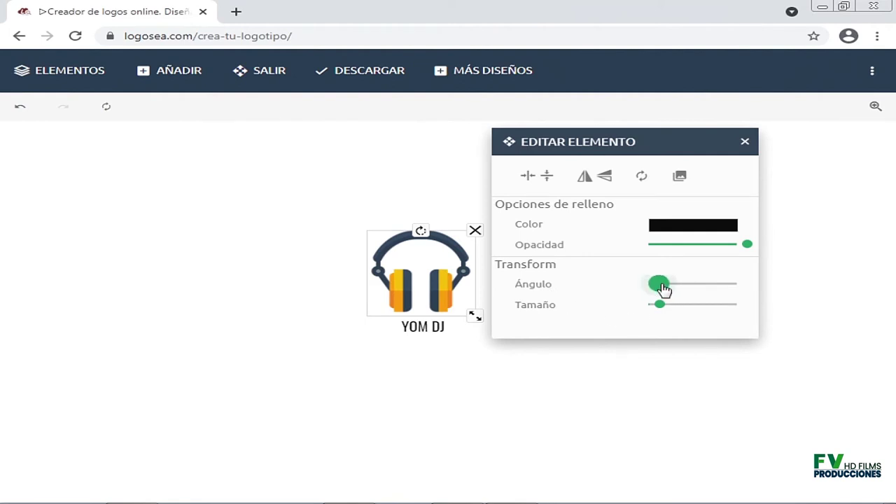
{"action": "left_click_drag", "start_coordinate": [663, 288], "coordinate": [642, 288]}
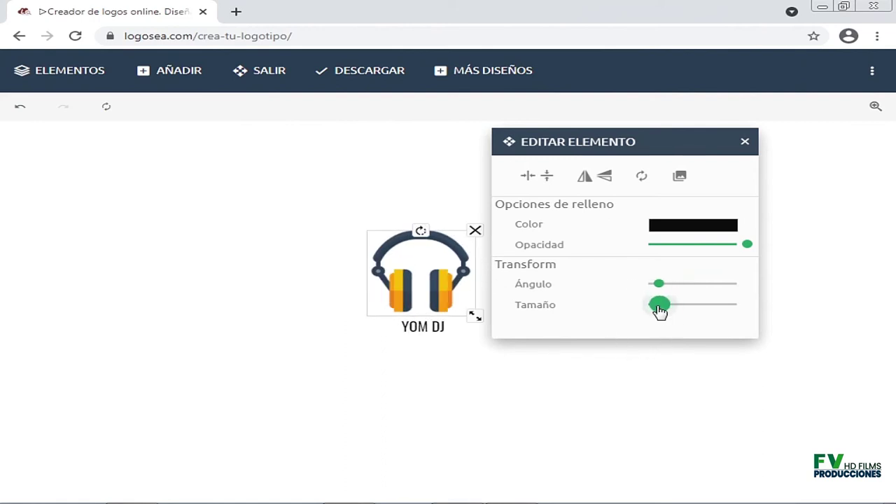
{"action": "left_click_drag", "start_coordinate": [660, 311], "coordinate": [606, 364]}
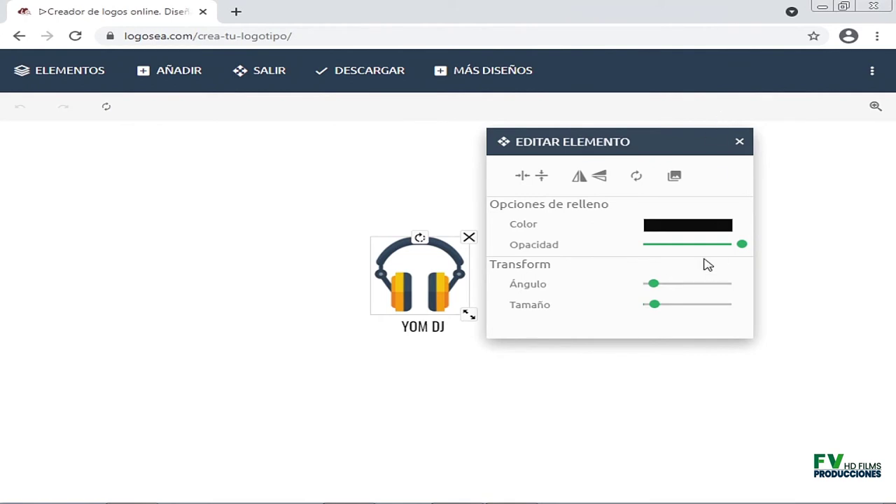
{"action": "left_click", "coordinate": [740, 143]}
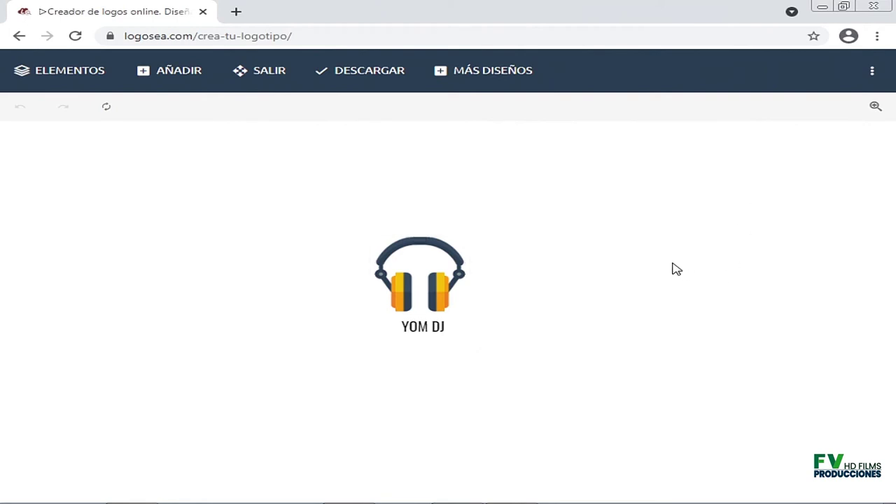
- Set the YOM DJ text's fill colour to red #f90000 and change its wording to YOM DJ DJ
{"action": "left_click", "coordinate": [428, 332]}
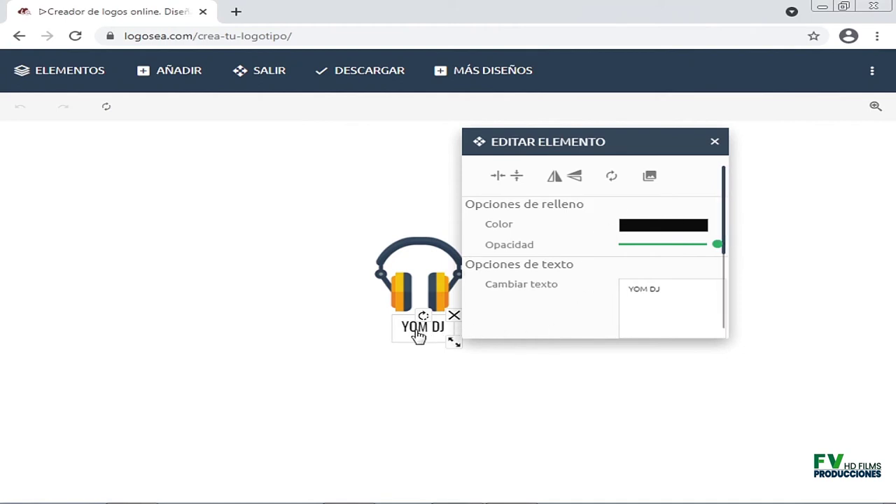
{"action": "left_click", "coordinate": [660, 230]}
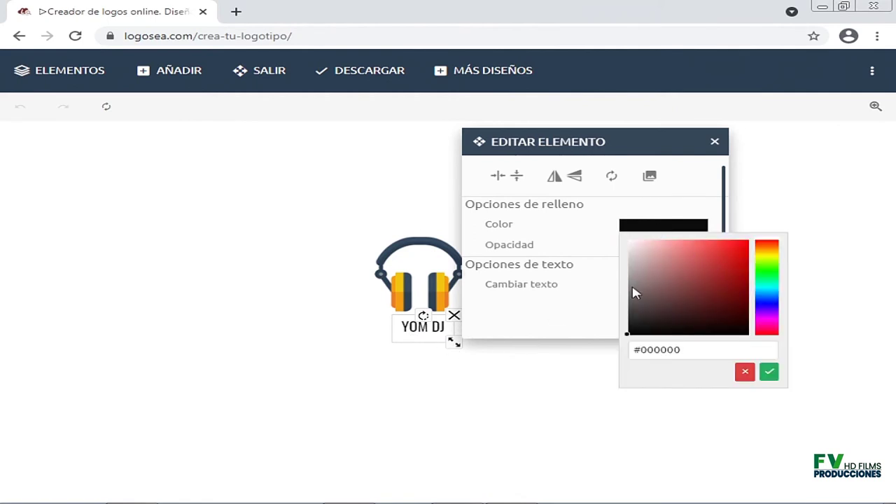
{"action": "left_click", "coordinate": [667, 285]}
{"action": "mouse_move", "coordinate": [668, 285]}
{"action": "left_mouse_down"}
{"action": "mouse_move", "coordinate": [700, 268]}
{"action": "mouse_move", "coordinate": [718, 291]}
{"action": "mouse_move", "coordinate": [720, 274]}
{"action": "mouse_move", "coordinate": [750, 248]}
{"action": "left_mouse_up"}
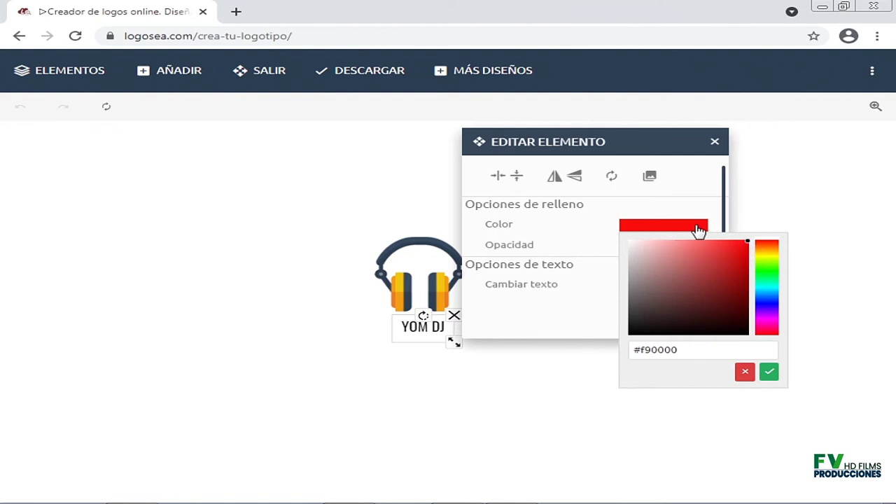
{"action": "left_click", "coordinate": [770, 374]}
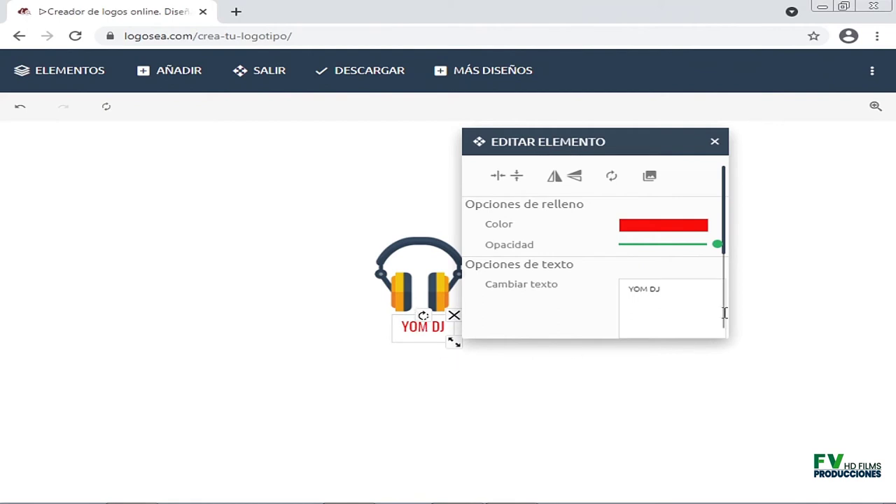
{"action": "left_click_drag", "start_coordinate": [728, 201], "coordinate": [733, 244]}
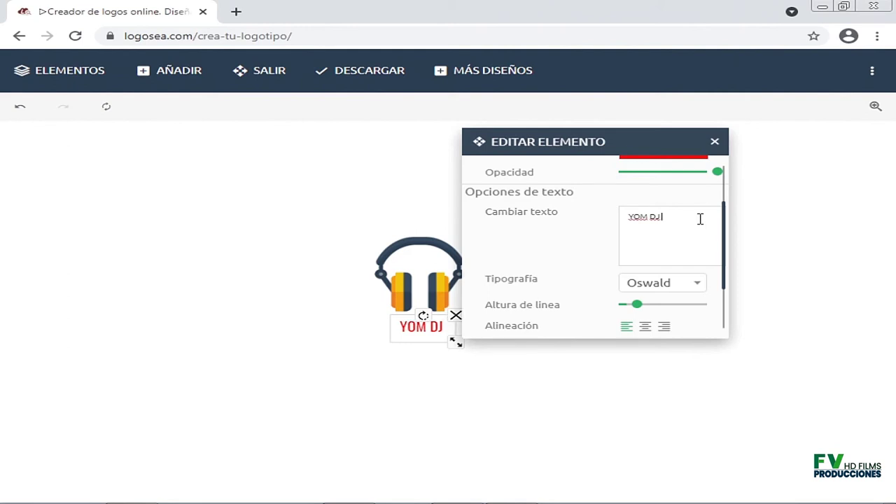
{"action": "type", "text": "DJ"}
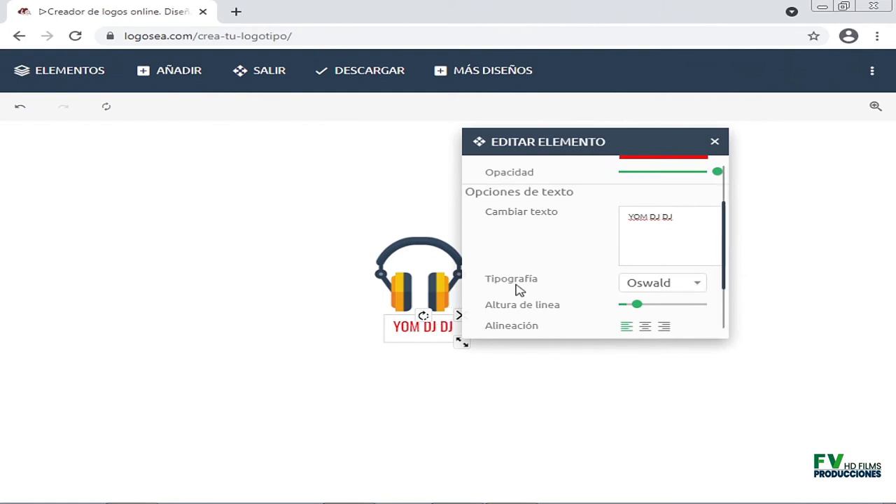
- Try the Righteous and Gloria Hallelujah fonts on the YOM DJ DJ text and return it to Oswald
{"action": "left_click", "coordinate": [700, 288]}
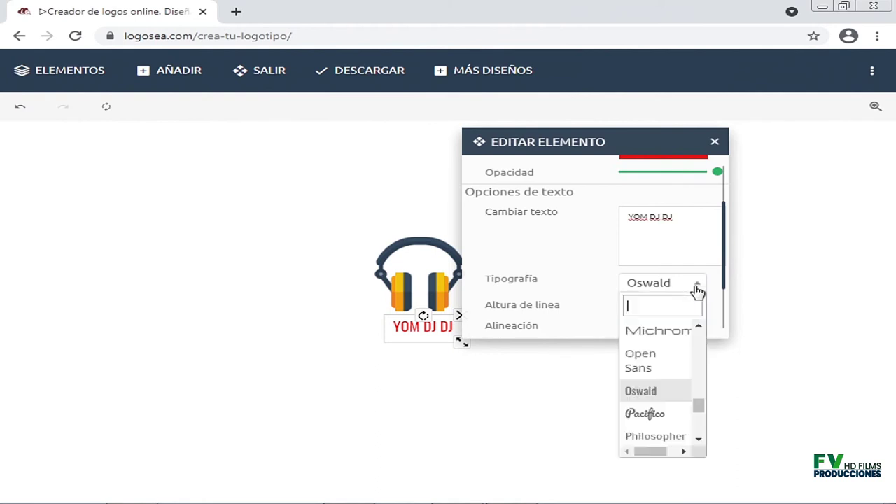
{"action": "left_click_drag", "start_coordinate": [700, 407], "coordinate": [702, 427]}
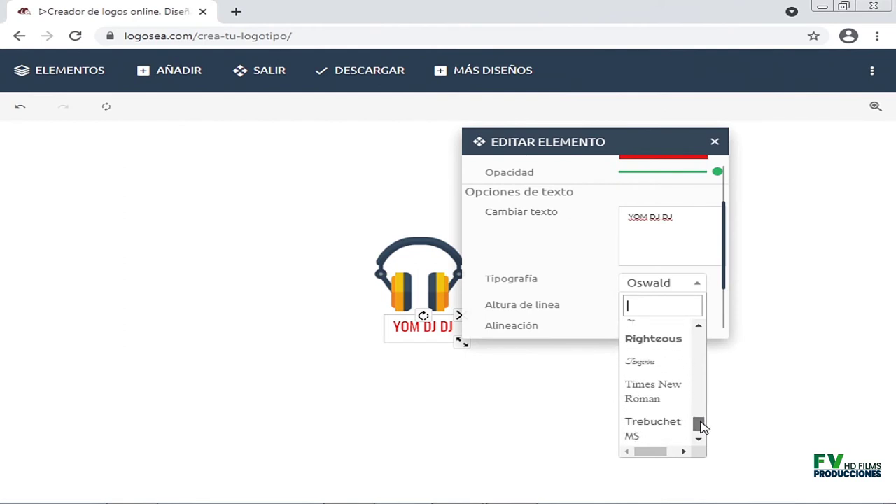
{"action": "left_click", "coordinate": [654, 339]}
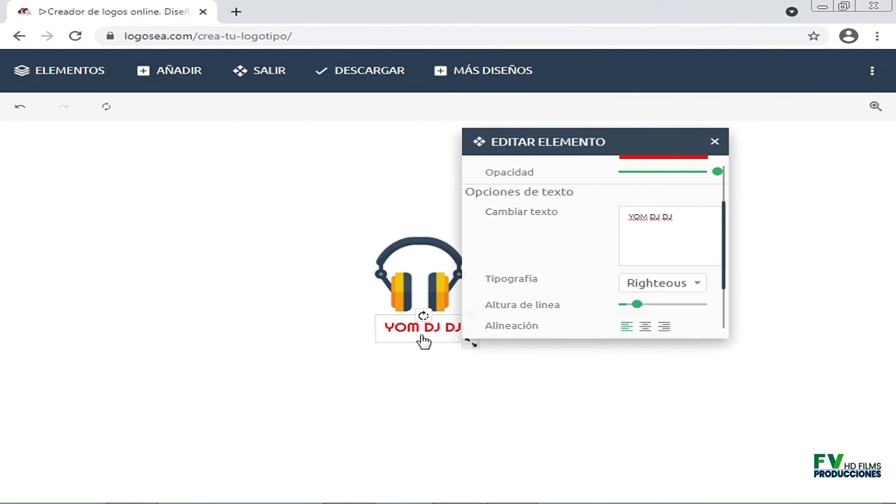
{"action": "left_click", "coordinate": [699, 284]}
{"action": "left_click_drag", "start_coordinate": [702, 394], "coordinate": [702, 429]}
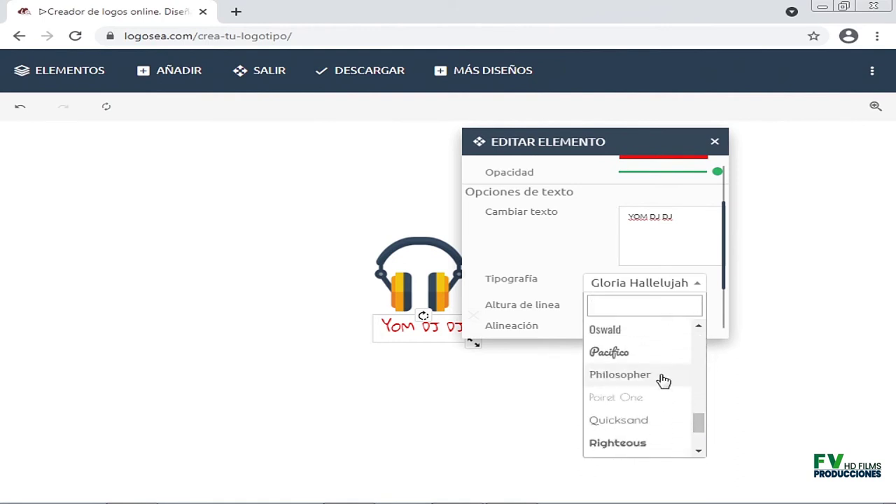
{"action": "left_click", "coordinate": [606, 330]}
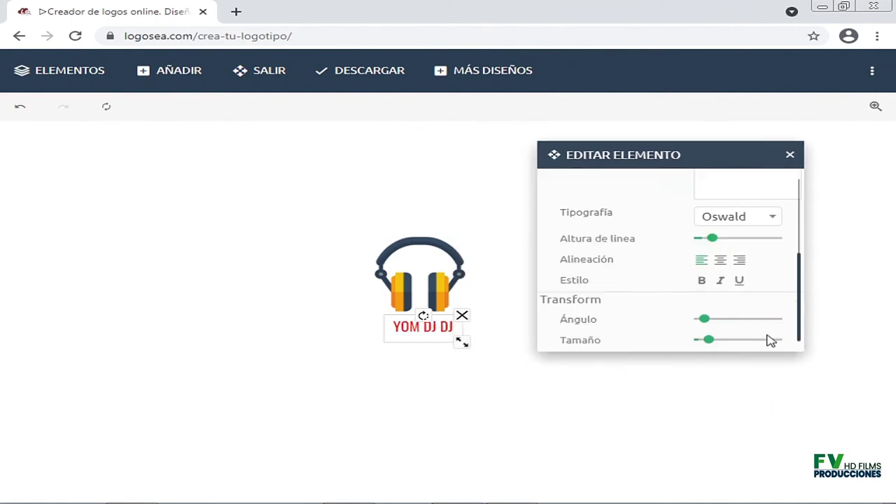
- Try out the rotation angle setting on the YOM DJ DJ text
{"action": "left_click", "coordinate": [705, 319]}
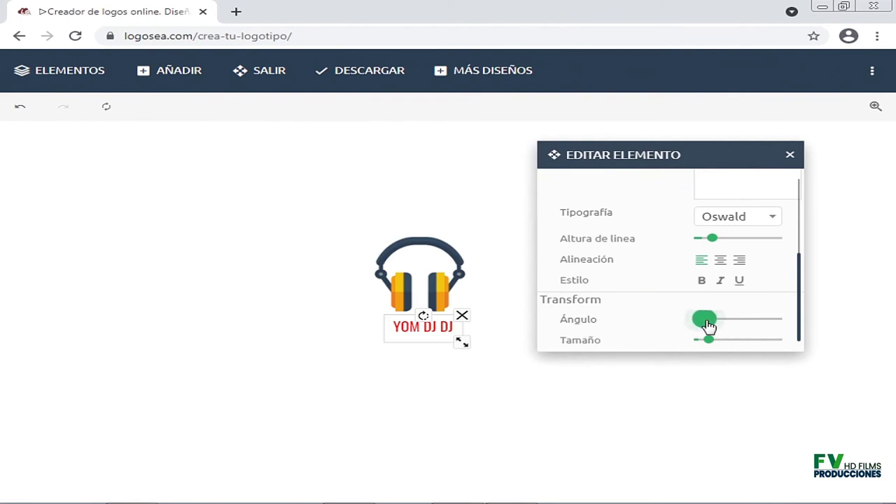
{"action": "left_click_drag", "start_coordinate": [708, 326], "coordinate": [696, 357]}
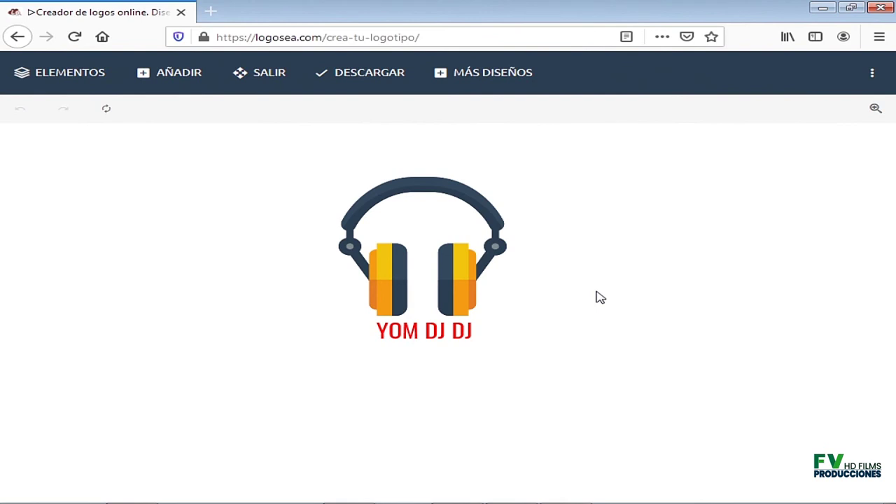
- Open the download options for the finished headphones logo
{"action": "left_click", "coordinate": [362, 77]}
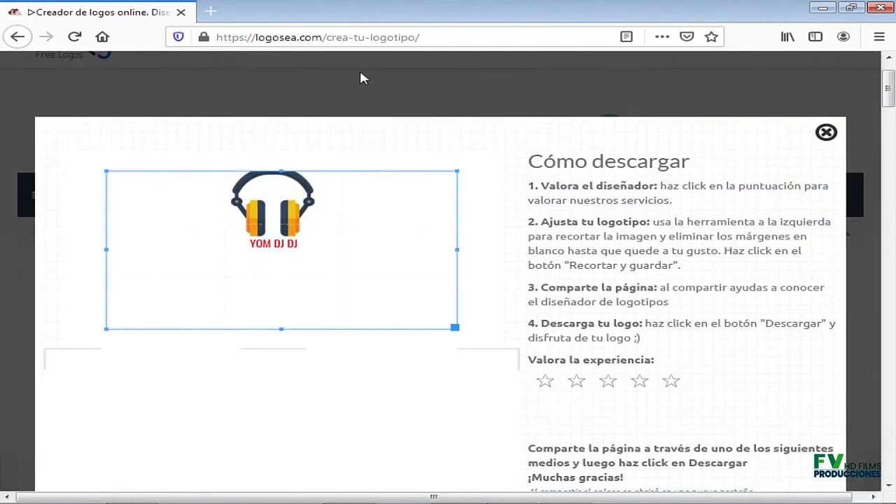